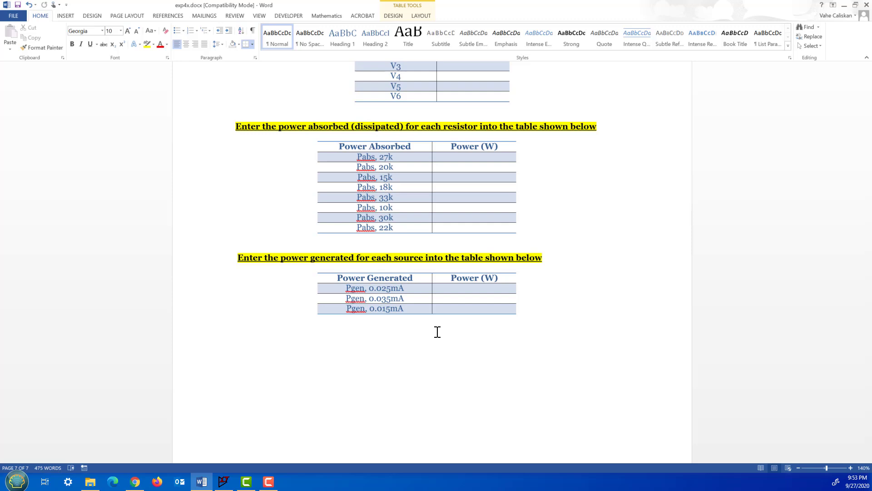
pyautogui.scroll(-2, 436, 332)
pyautogui.scroll(4, 436, 333)
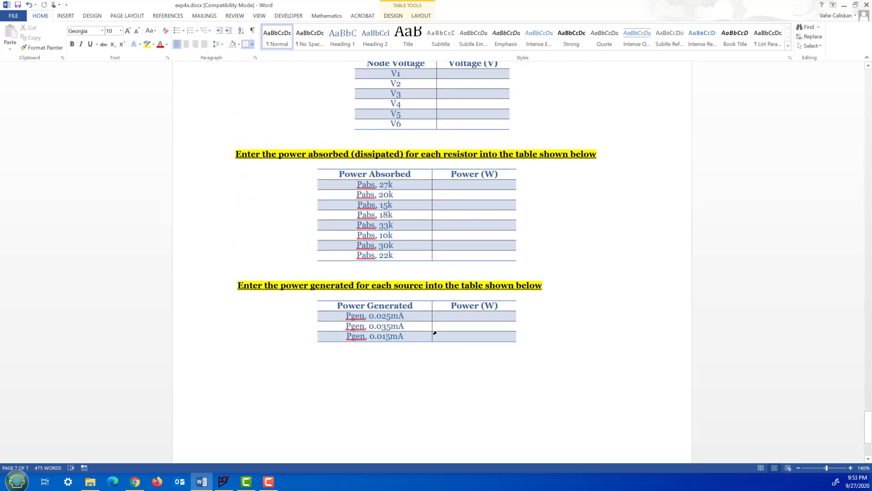
pyautogui.scroll(-1, 436, 333)
pyautogui.scroll(-1, 436, 332)
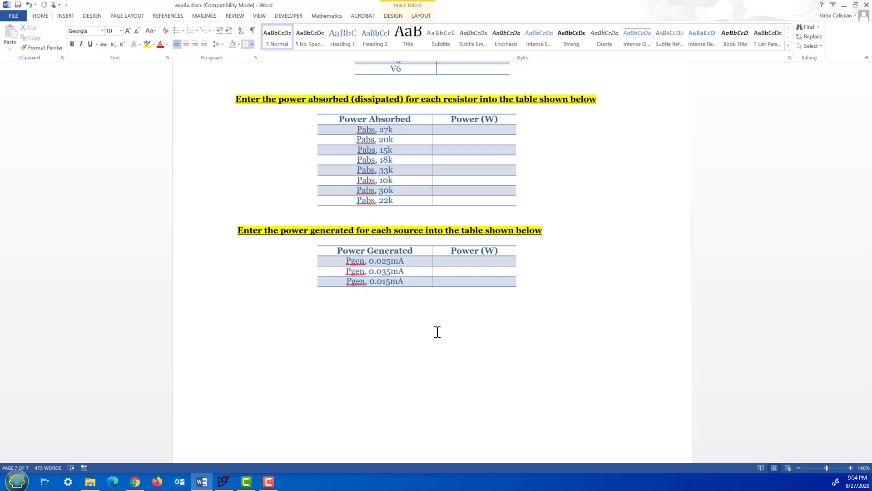
# - Minimize the Word document and switch to the empty Draft1.asc schematic in LTspice
pyautogui.click(844, 5)
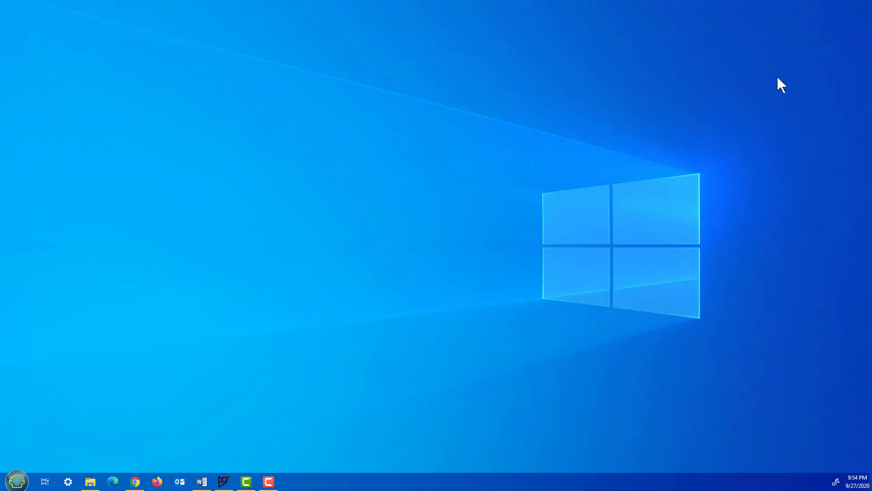
pyautogui.click(223, 482)
pyautogui.click(784, 174)
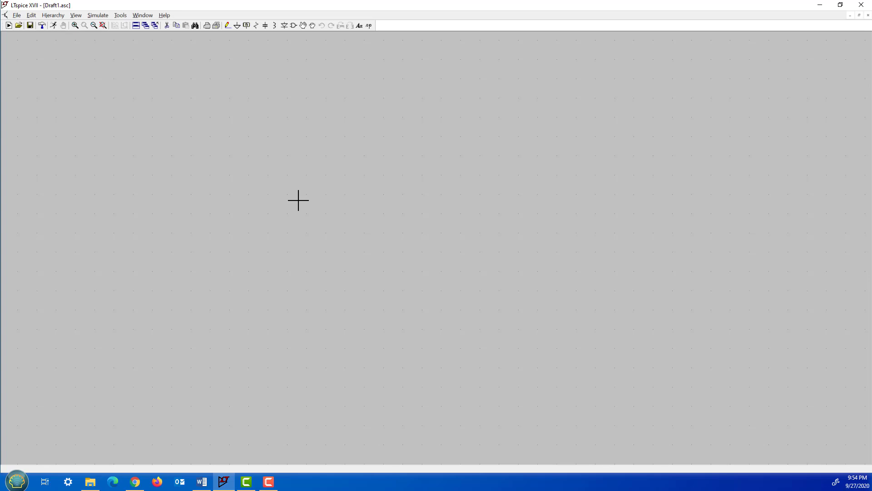
# - Place one current source from the component library near the middle of the empty schematic
pyautogui.click(294, 26)
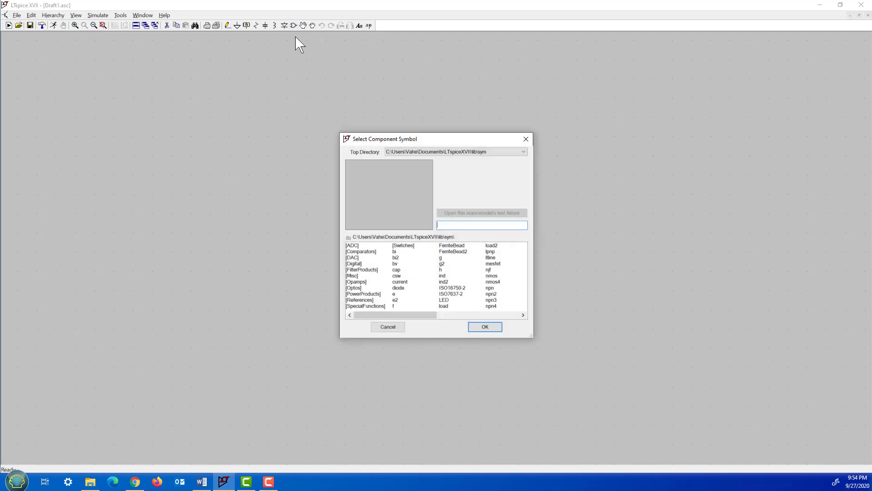
pyautogui.moveTo(396, 317)
pyautogui.mouseDown()
pyautogui.moveTo(426, 316)
pyautogui.moveTo(381, 309)
pyautogui.mouseUp()
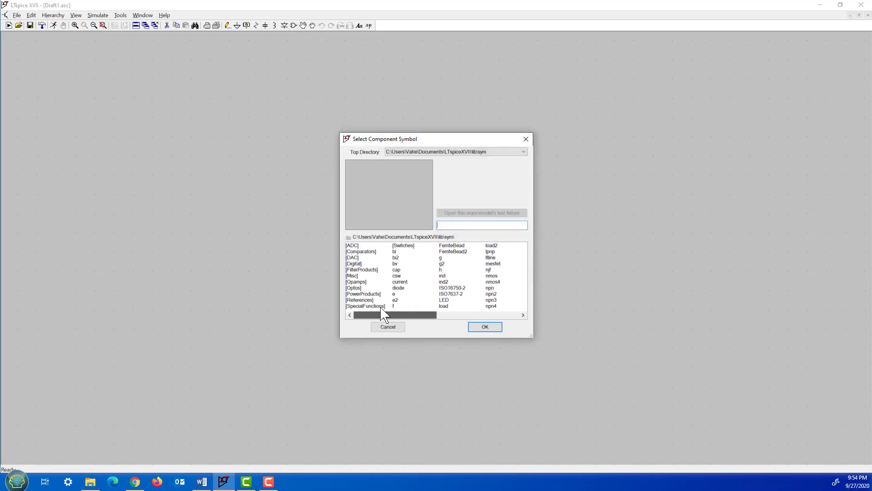
pyautogui.click(407, 283)
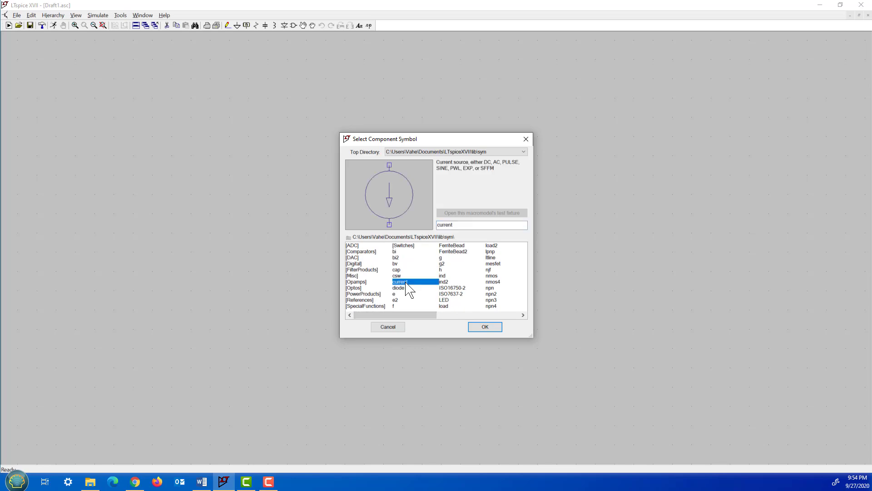
pyautogui.click(483, 327)
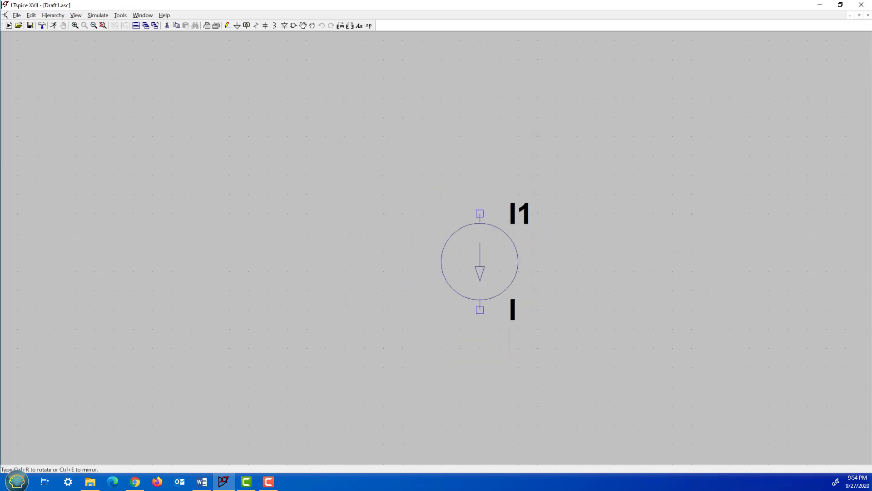
pyautogui.click(480, 242)
pyautogui.press('Escape')
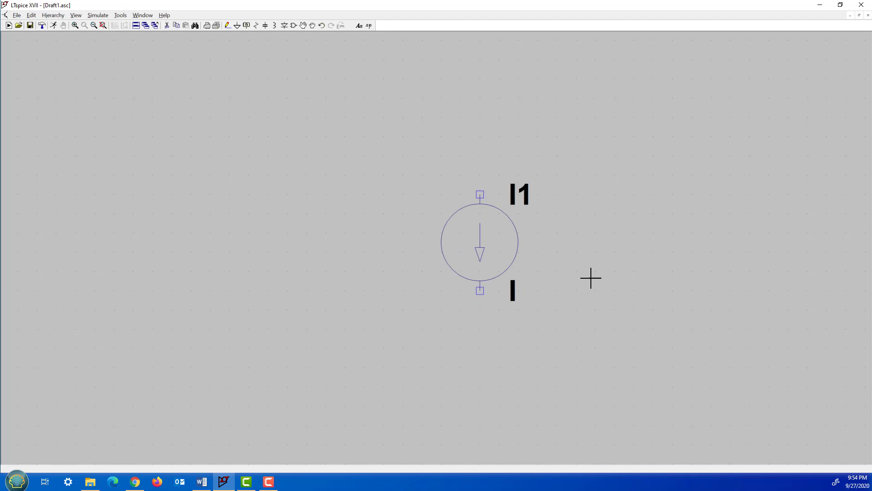
# - Set the value of current source I1 to 0.2mA
pyautogui.rightClick(512, 290)
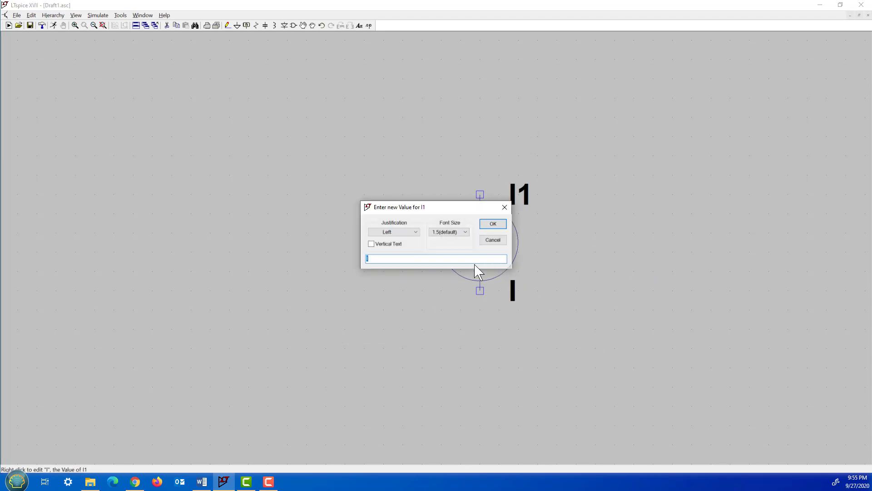
pyautogui.write('0.2mA')
pyautogui.click(498, 228)
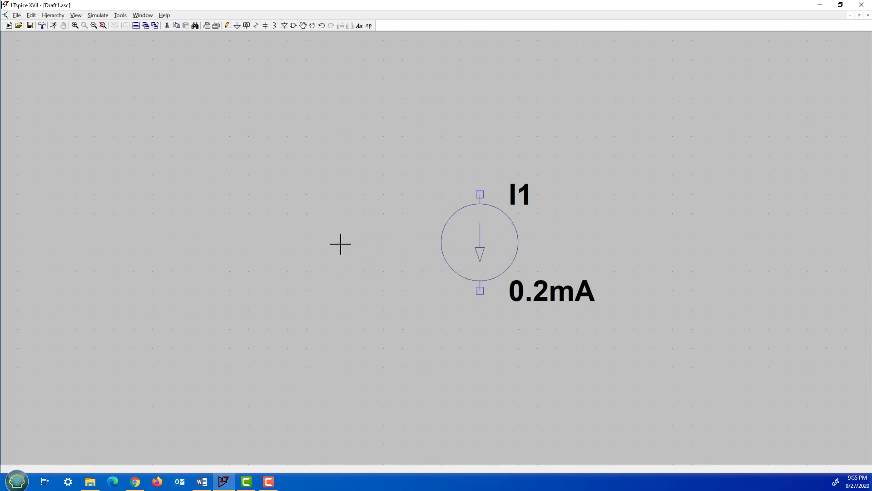
# - Place one vertical resistor (res) from the component library to the left of current source I1, level with it
pyautogui.click(293, 25)
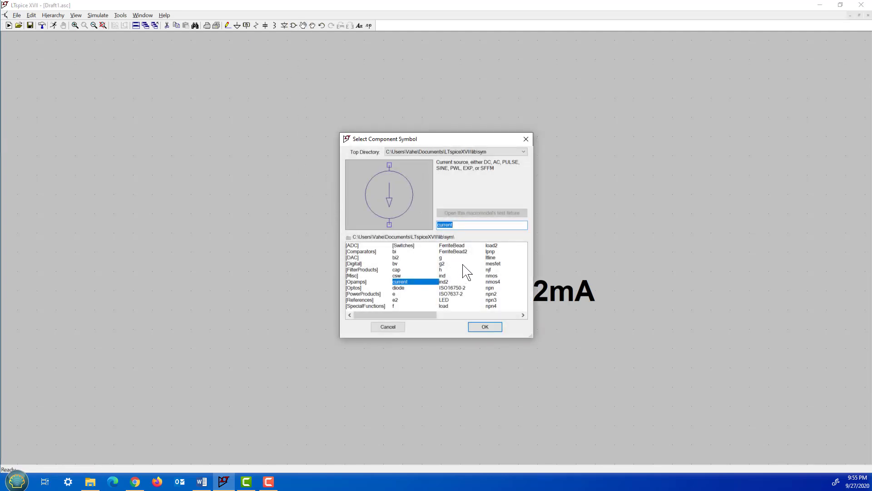
pyautogui.click(487, 314)
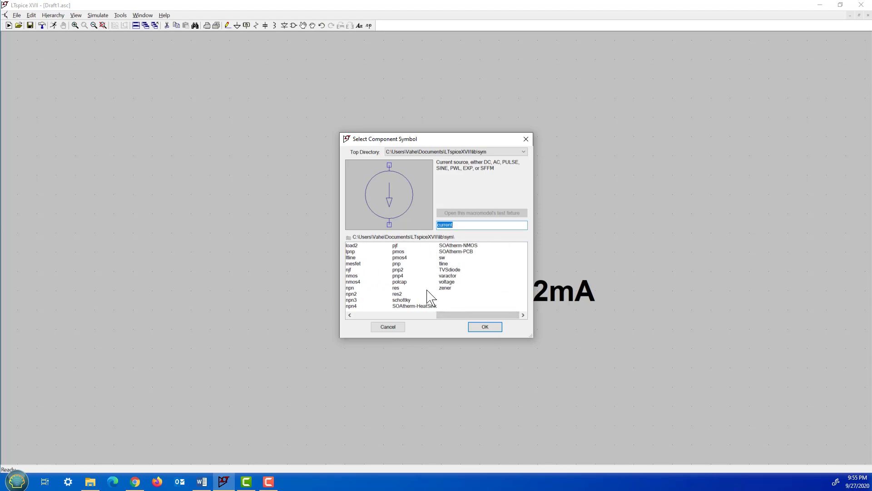
pyautogui.click(396, 288)
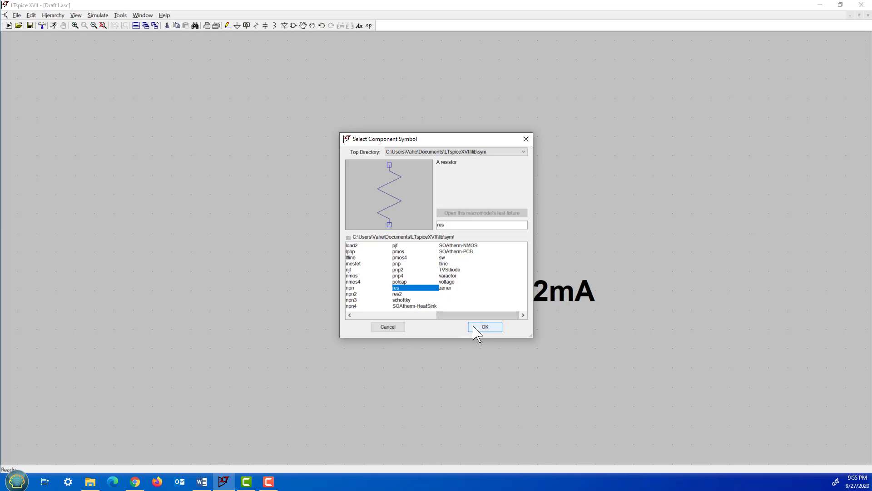
pyautogui.click(485, 326)
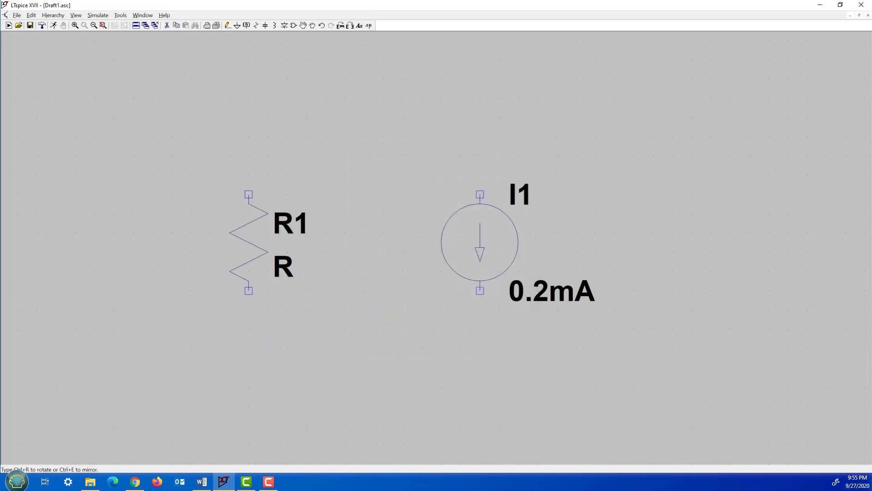
pyautogui.click(229, 242)
pyautogui.press('Escape')
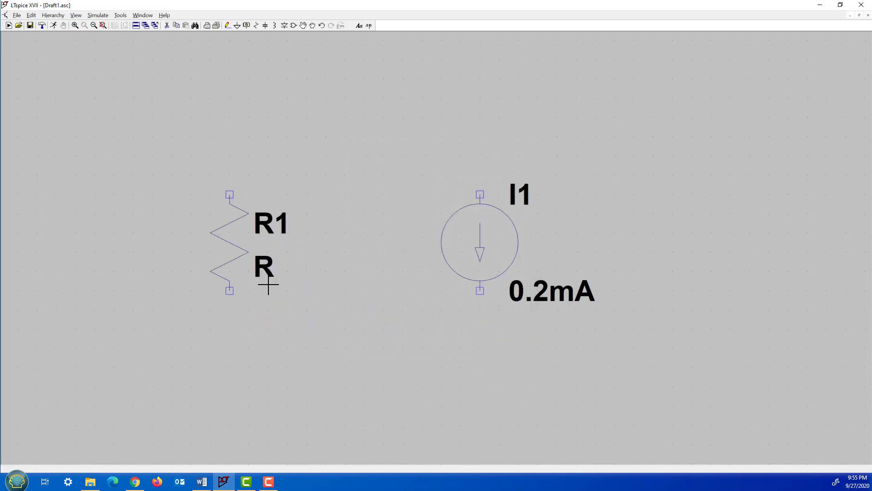
# - Set the value of resistor R1 to 4.7k
pyautogui.rightClick(267, 274)
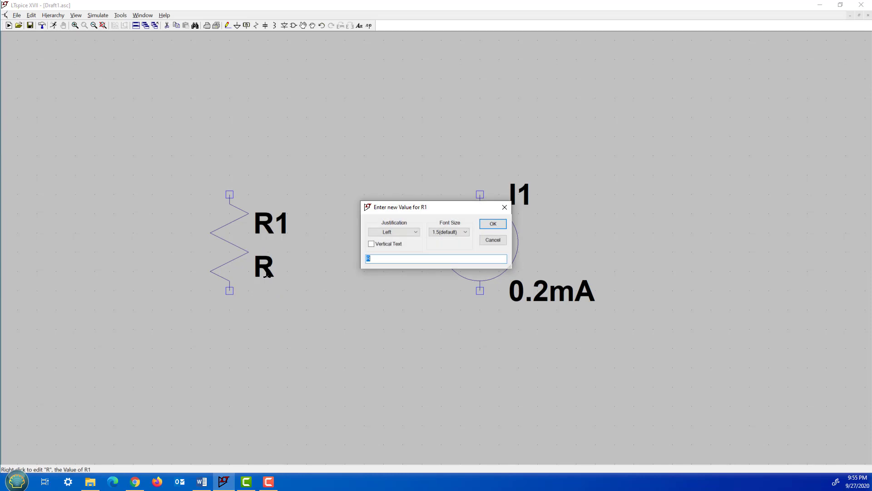
pyautogui.write('4.7k')
pyautogui.press('Return')
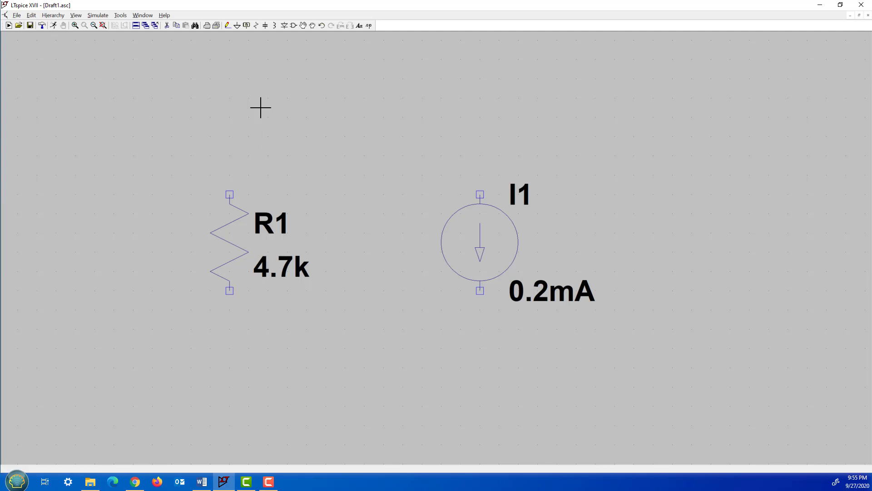
# - Place a resistor rotated to horizontal above and between R1 and current source I1
pyautogui.click(256, 26)
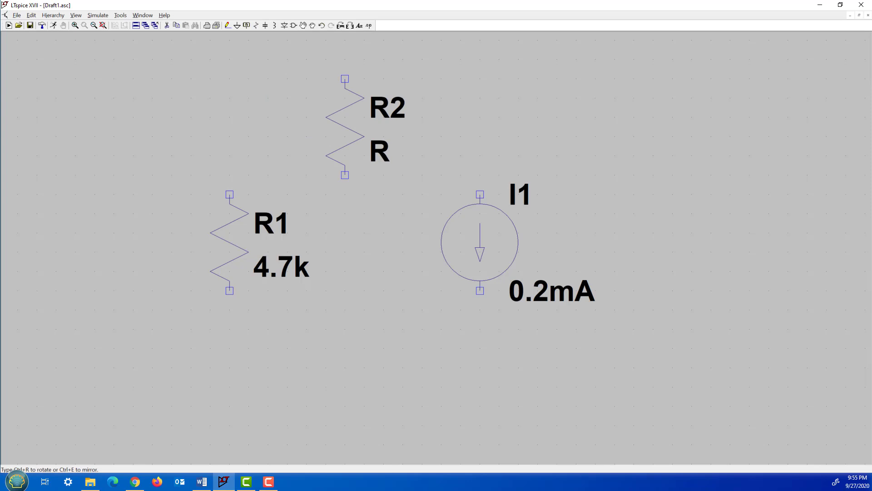
pyautogui.hotkey('ctrl', 'r')
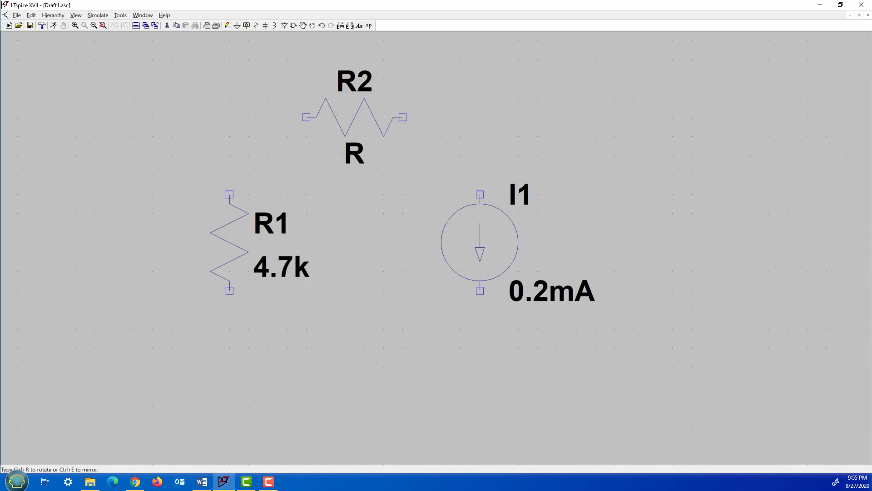
pyautogui.click(354, 117)
pyautogui.press('Escape')
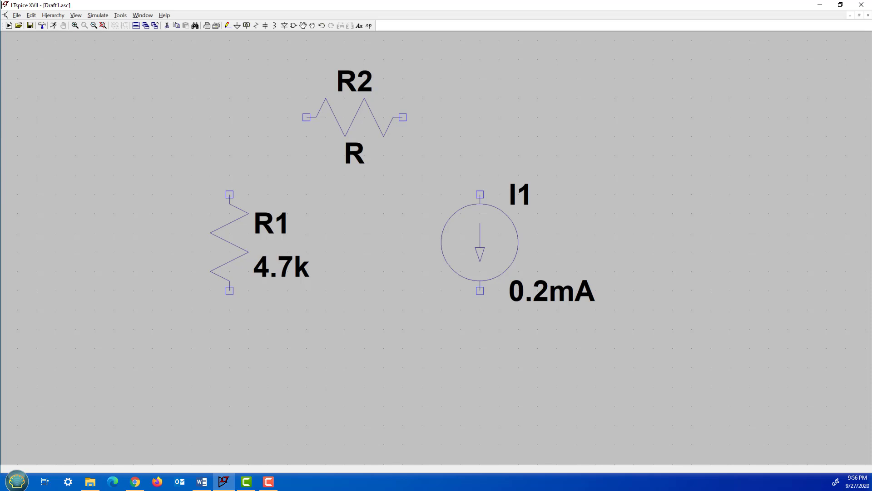
# - Delete the horizontal resistor R2 above R1 and I1
pyautogui.click(167, 26)
pyautogui.click(366, 124)
pyautogui.press('Escape')
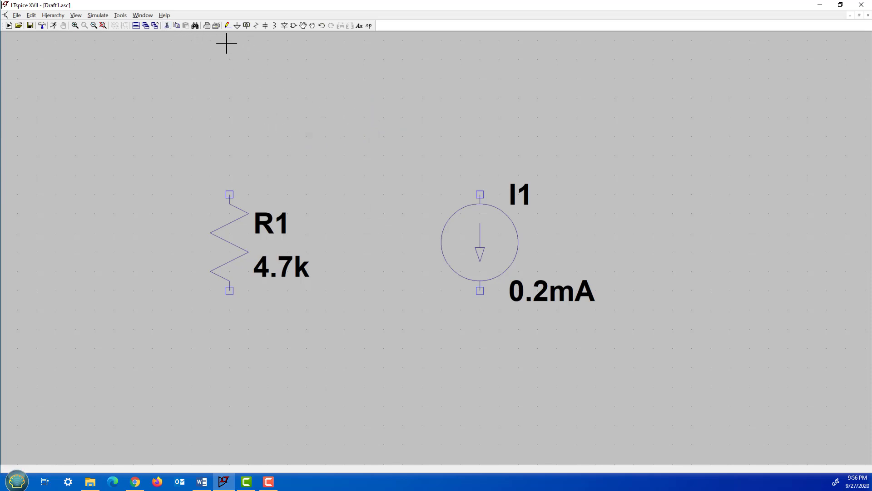
# - Place two horizontal resistors at the same height above current source I1, one on each side of it
pyautogui.click(256, 26)
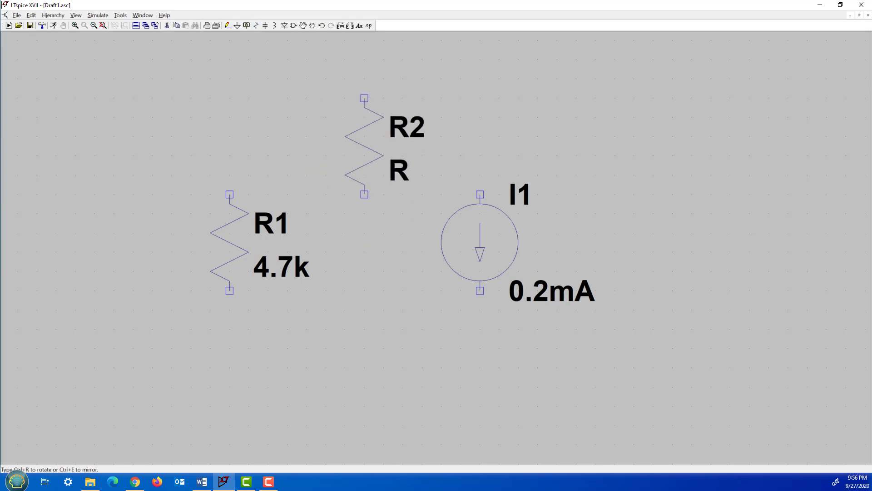
pyautogui.hotkey('ctrl', 'r')
pyautogui.click(364, 136)
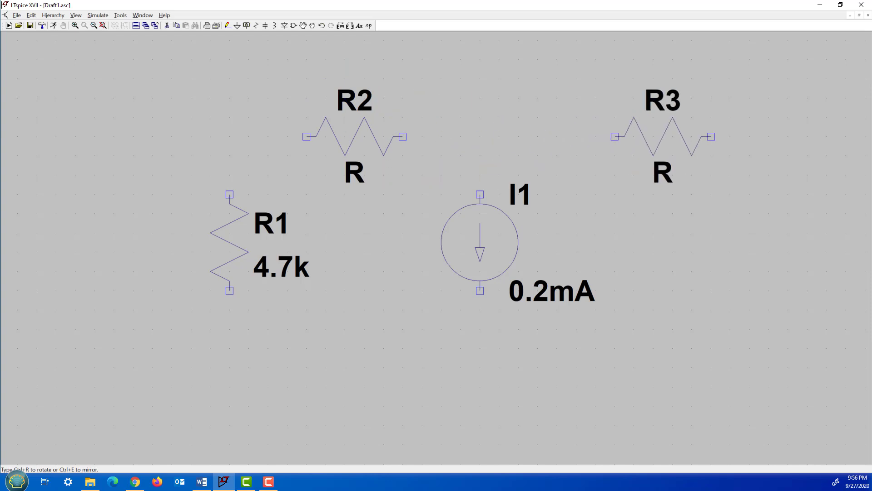
pyautogui.click(673, 136)
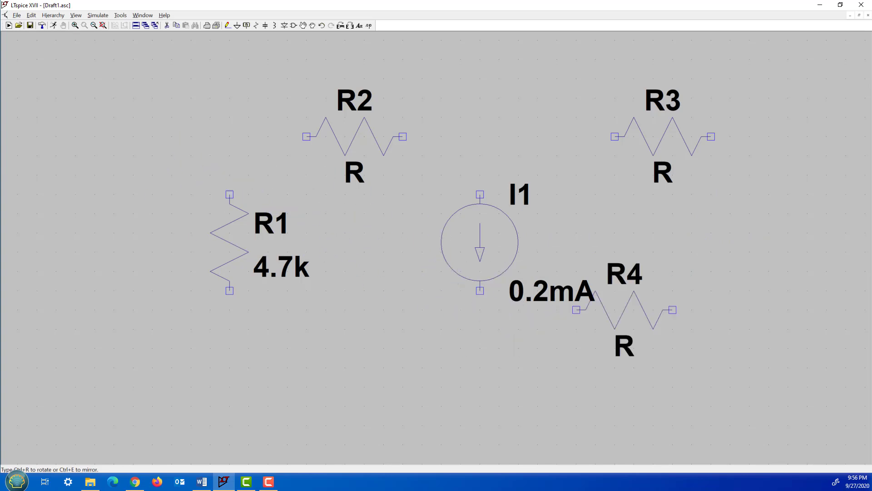
pyautogui.press('Escape')
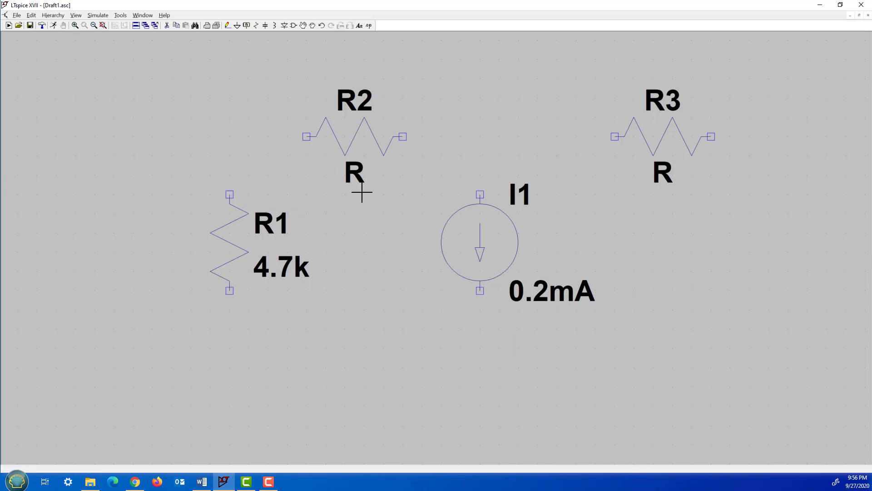
# - Set the value of resistor R2 to 5.6k
pyautogui.rightClick(358, 178)
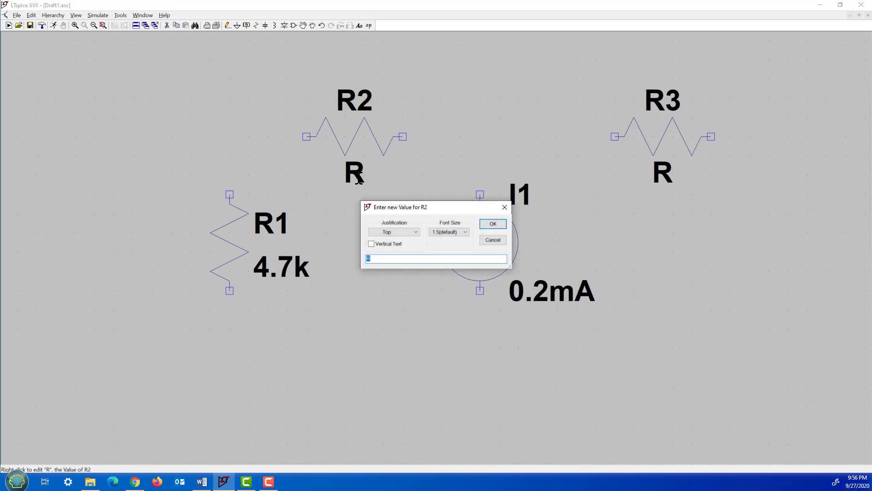
pyautogui.write('5.6k')
pyautogui.press('Return')
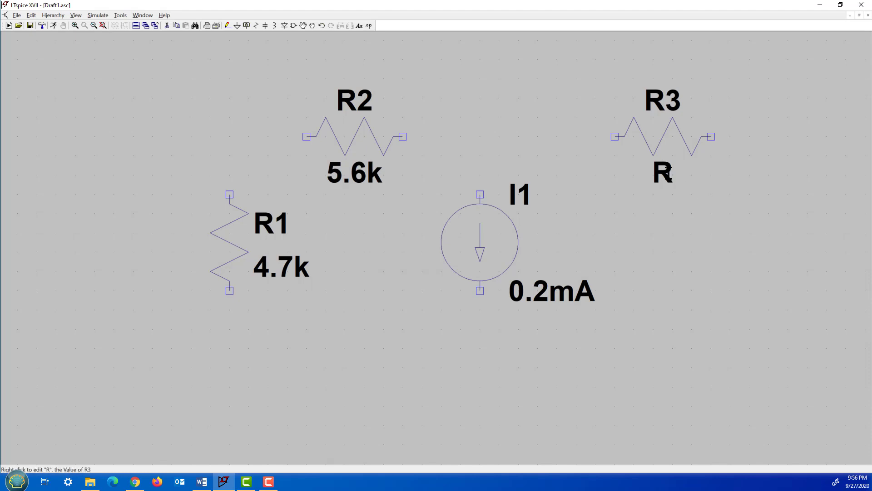
pyautogui.rightClick(664, 173)
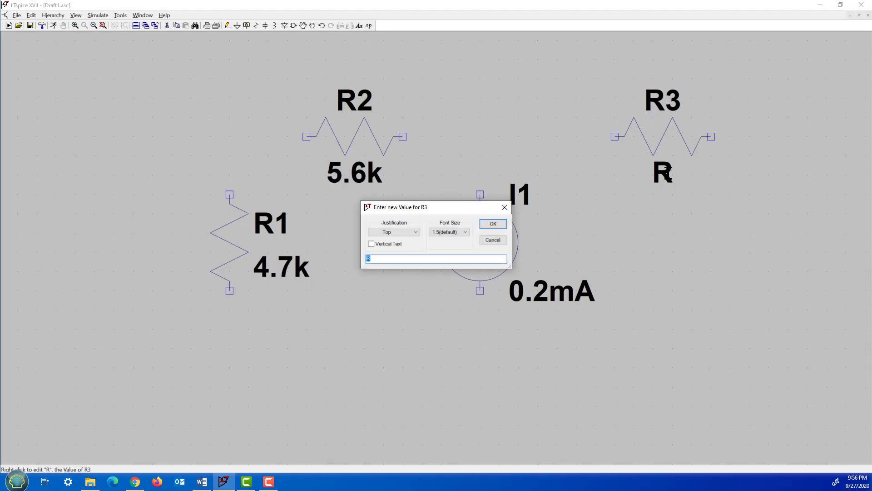
pyautogui.write('3')
pyautogui.click(494, 239)
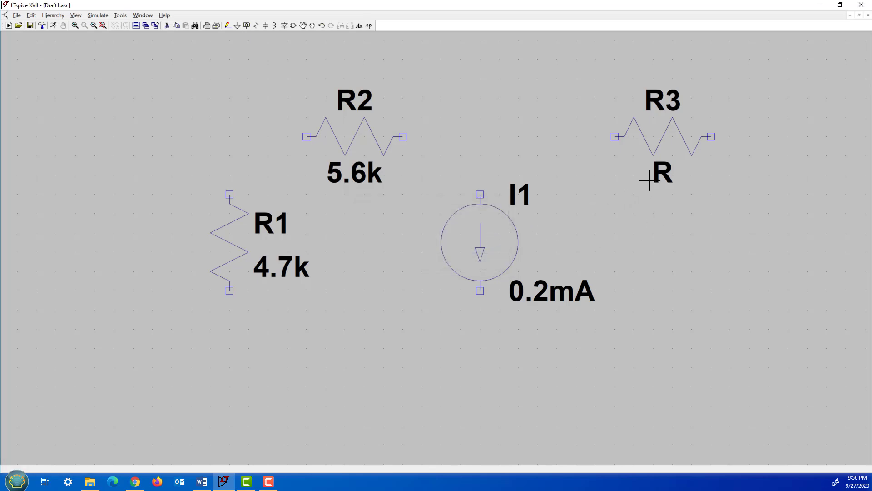
# - Set the value of resistor R3 to 3.3k
pyautogui.rightClick(663, 174)
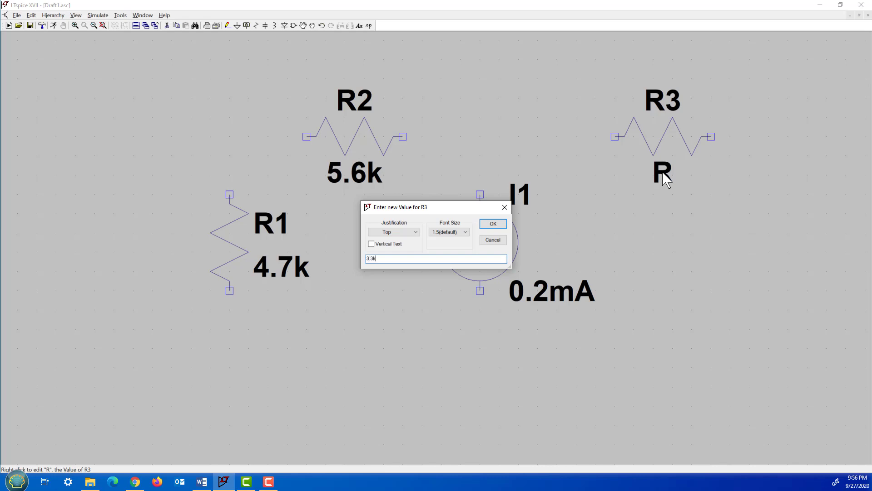
pyautogui.press('Return')
pyautogui.press('F3')
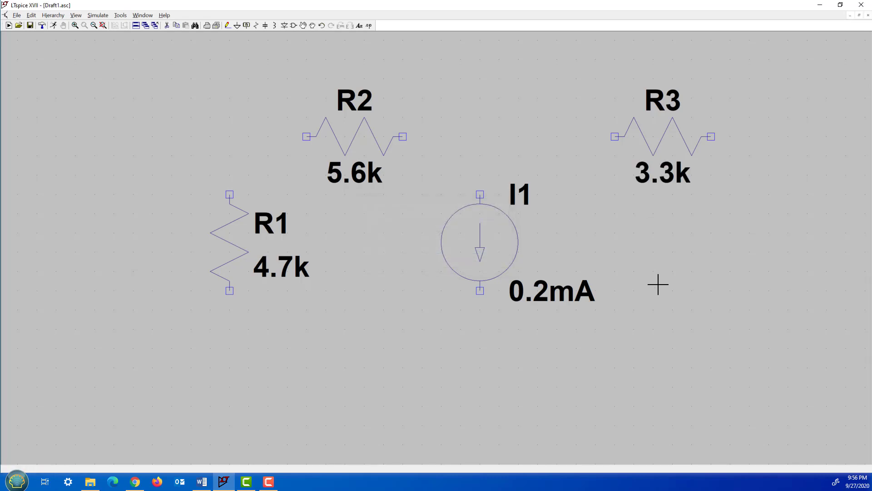